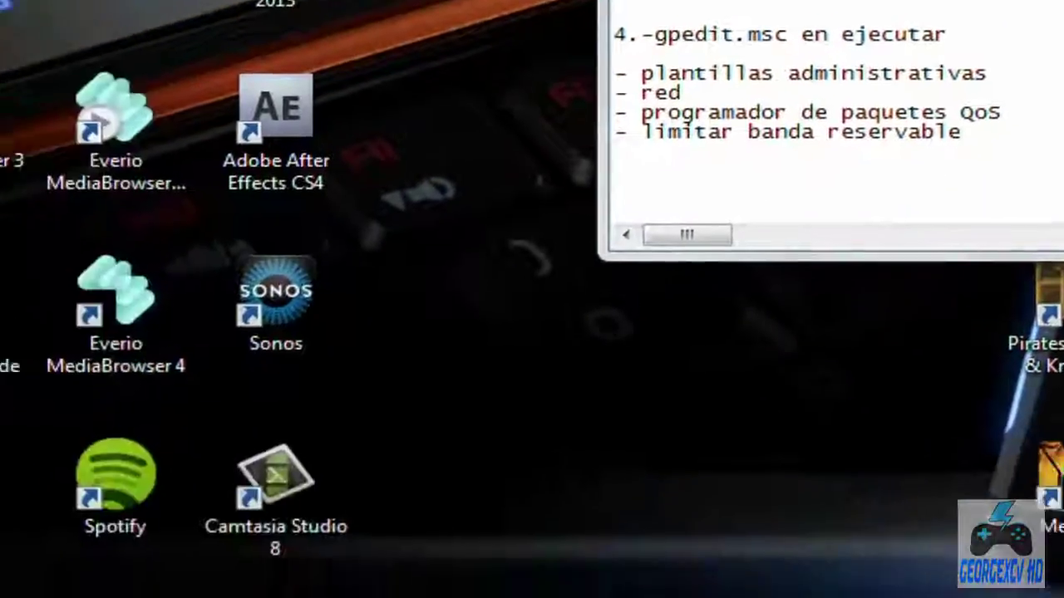
Step: Search the Start menu for gpedit.msc and open the local Group Policy editor
{"action": "left_click", "coordinate": [41, 569]}
{"action": "left_click", "coordinate": [85, 492]}
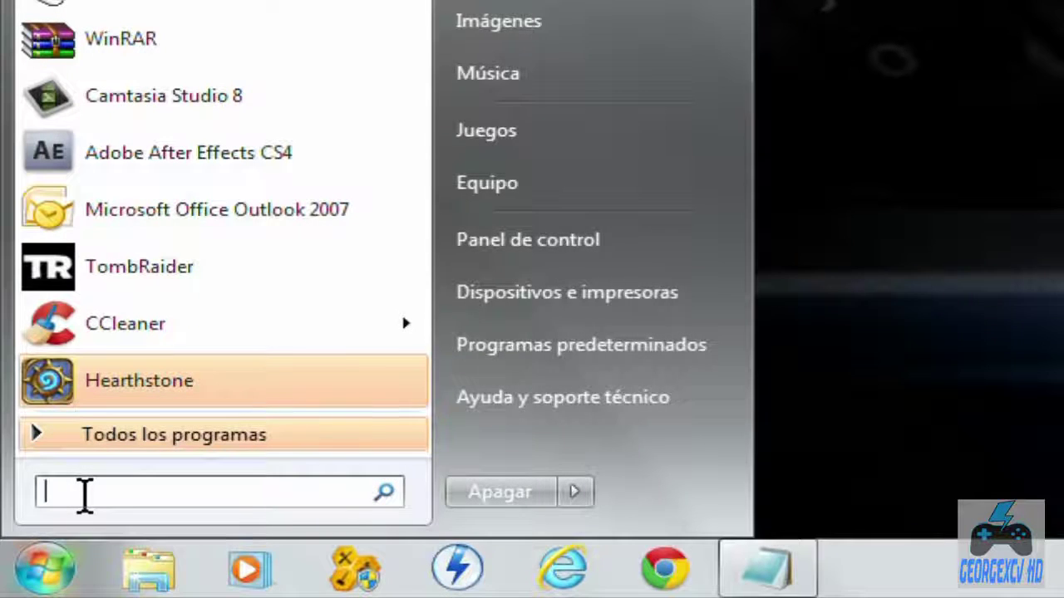
{"action": "type", "text": "gp"}
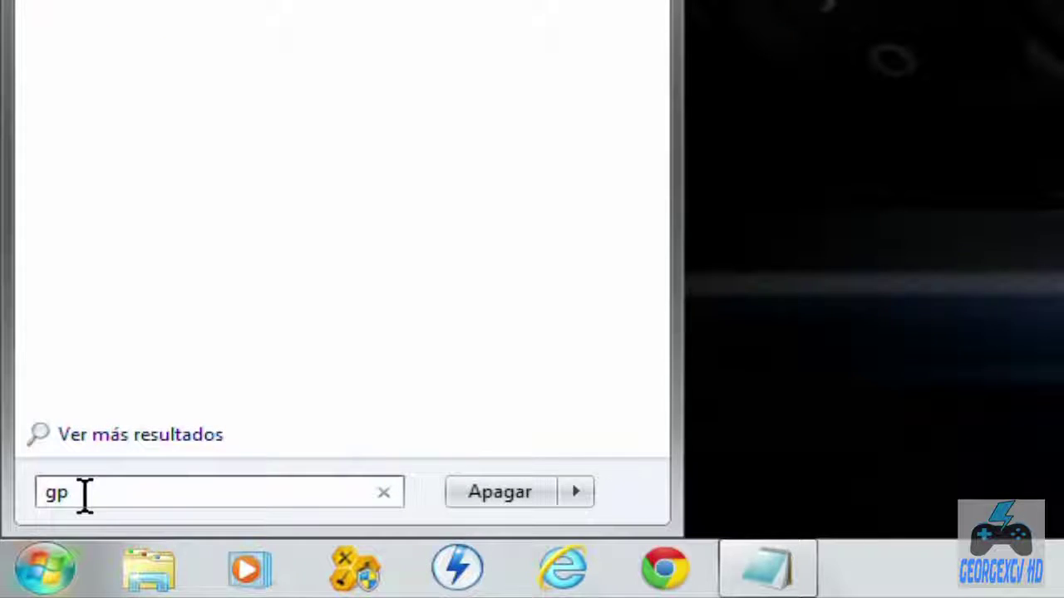
{"action": "type", "text": "edit.msc"}
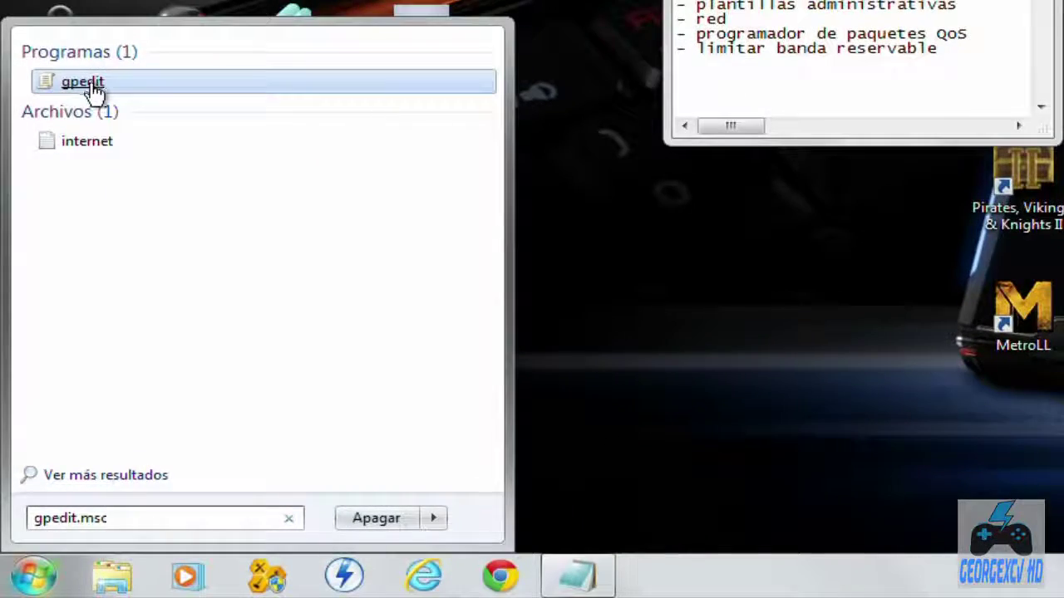
{"action": "left_click", "coordinate": [87, 82]}
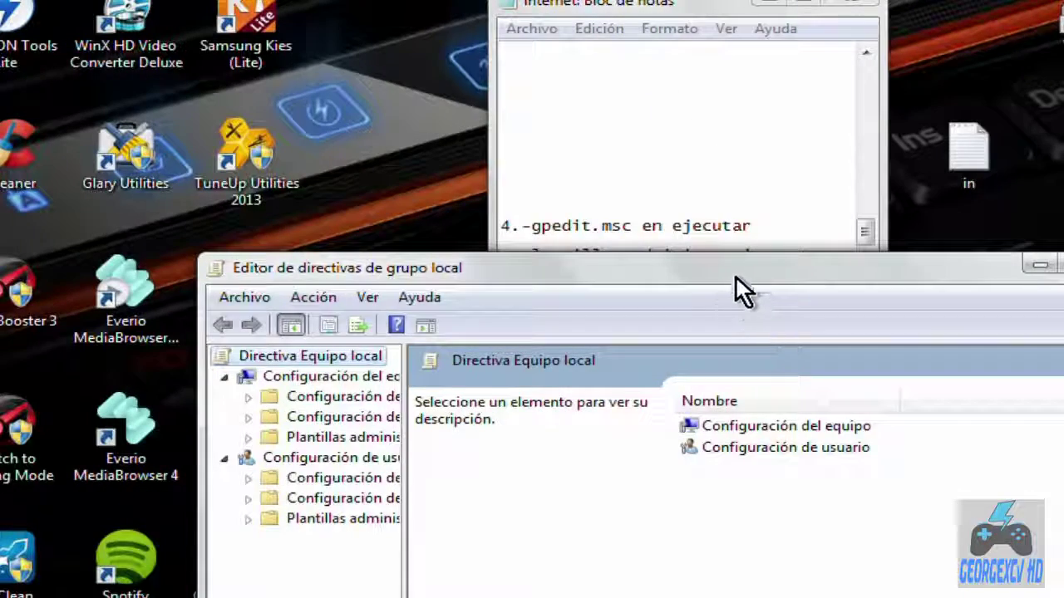
Step: Arrange the policy editor below the Notepad notes and widen its tree pane so the folder names are readable
{"action": "left_click_drag", "start_coordinate": [735, 275], "coordinate": [740, 356]}
{"action": "left_click_drag", "start_coordinate": [697, 19], "coordinate": [778, 0]}
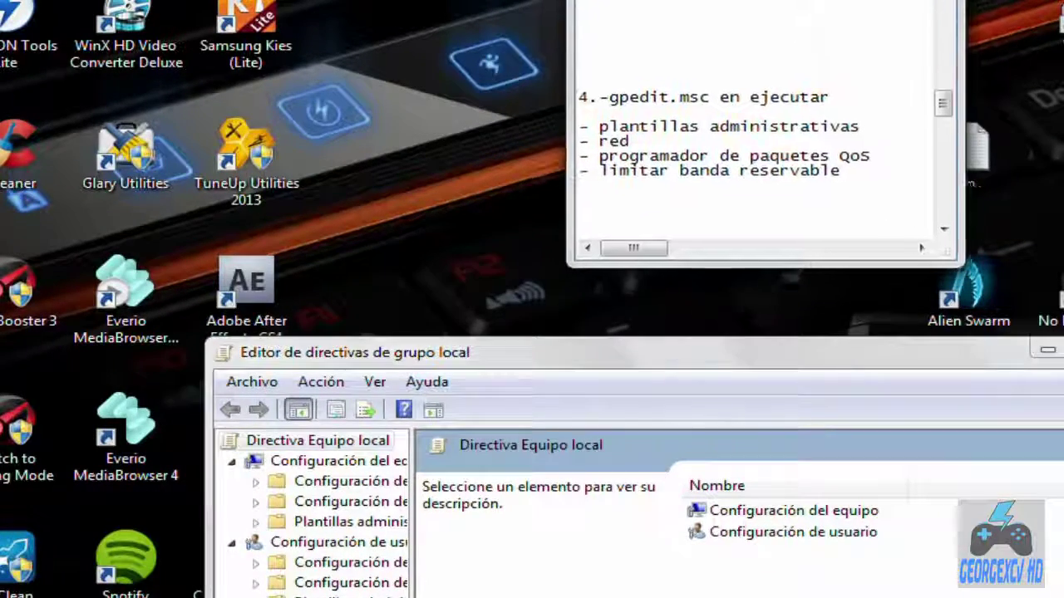
{"action": "left_click_drag", "start_coordinate": [795, 361], "coordinate": [774, 272]}
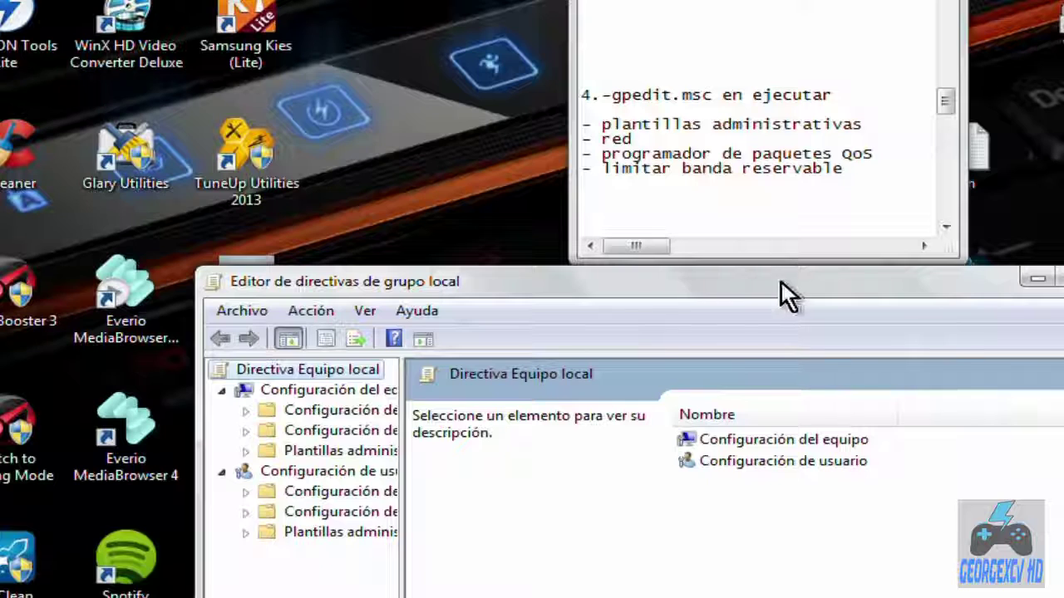
{"action": "left_click_drag", "start_coordinate": [400, 446], "coordinate": [511, 453]}
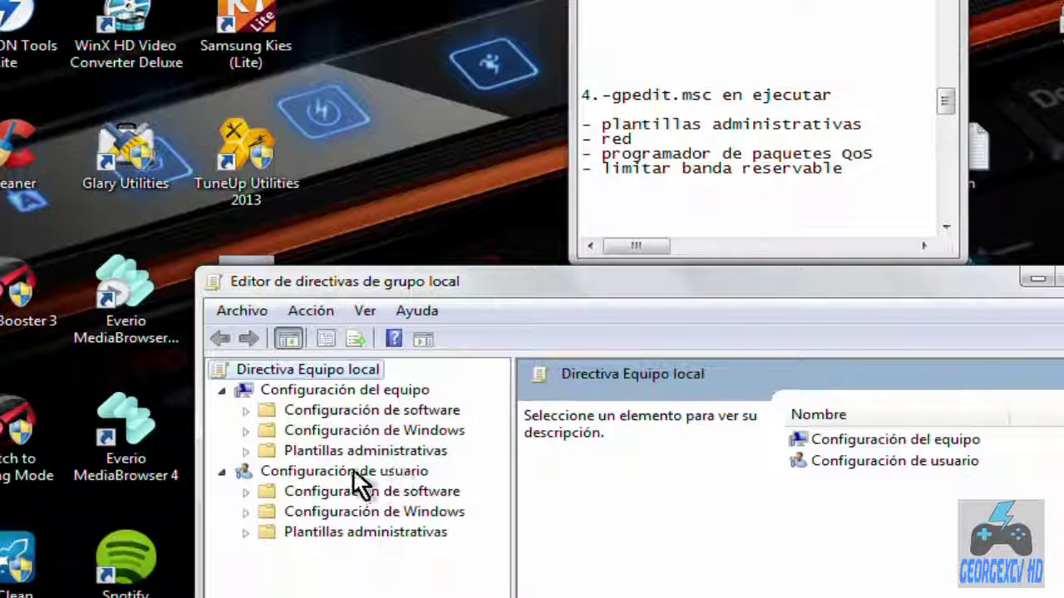
Step: Under Configuración del equipo, go to Plantillas administrativas > Red > Programador de paquetes QoS, widening the tree pane further
{"action": "double_click", "coordinate": [345, 453]}
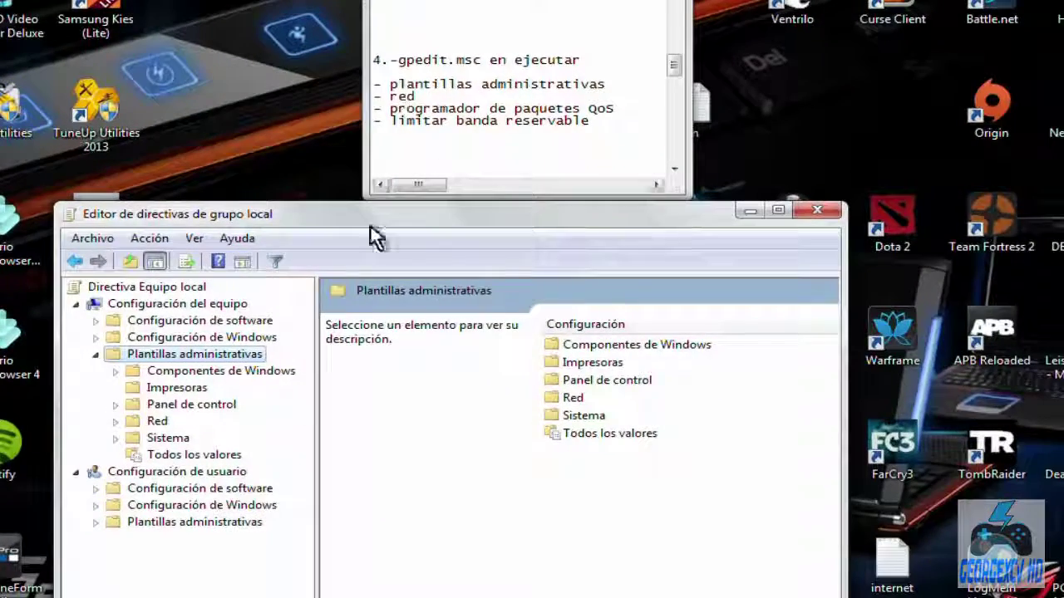
{"action": "left_click", "coordinate": [247, 487]}
{"action": "double_click", "coordinate": [151, 420]}
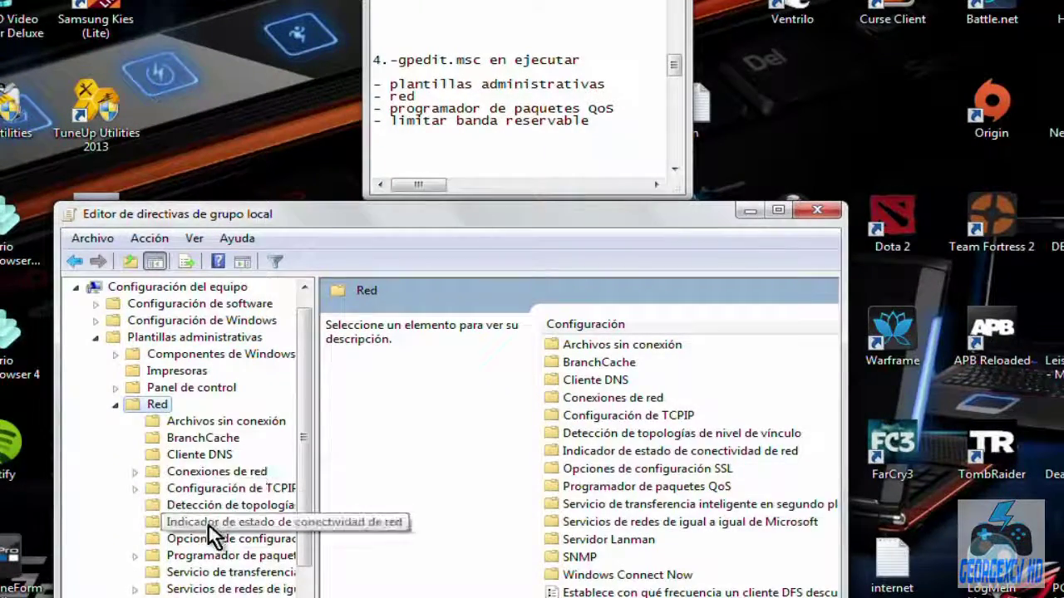
{"action": "scroll", "coordinate": [237, 511], "scroll_direction": "down", "scroll_amount": 2}
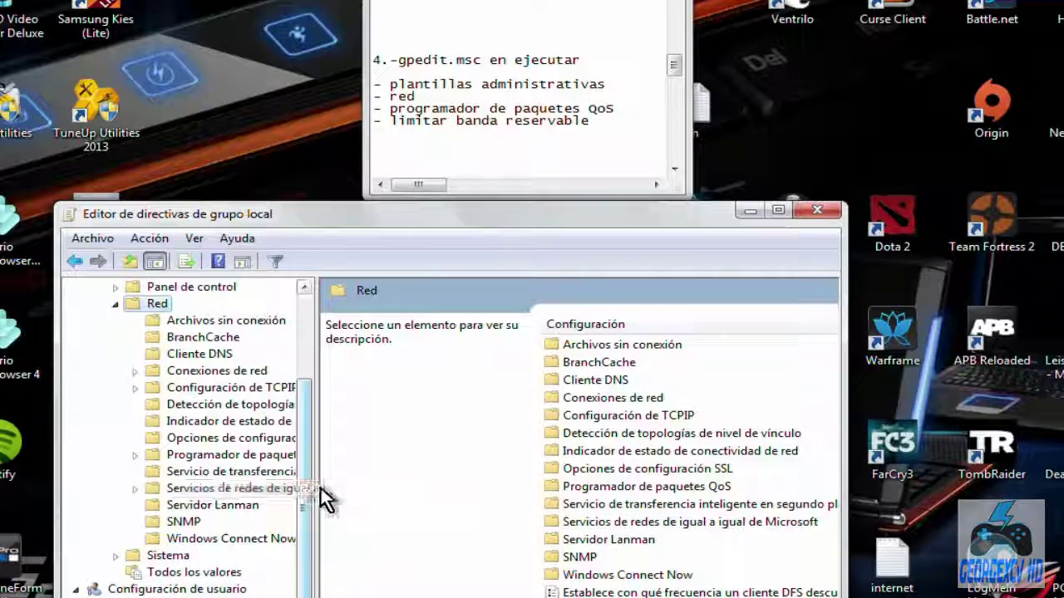
{"action": "left_click_drag", "start_coordinate": [315, 484], "coordinate": [460, 491]}
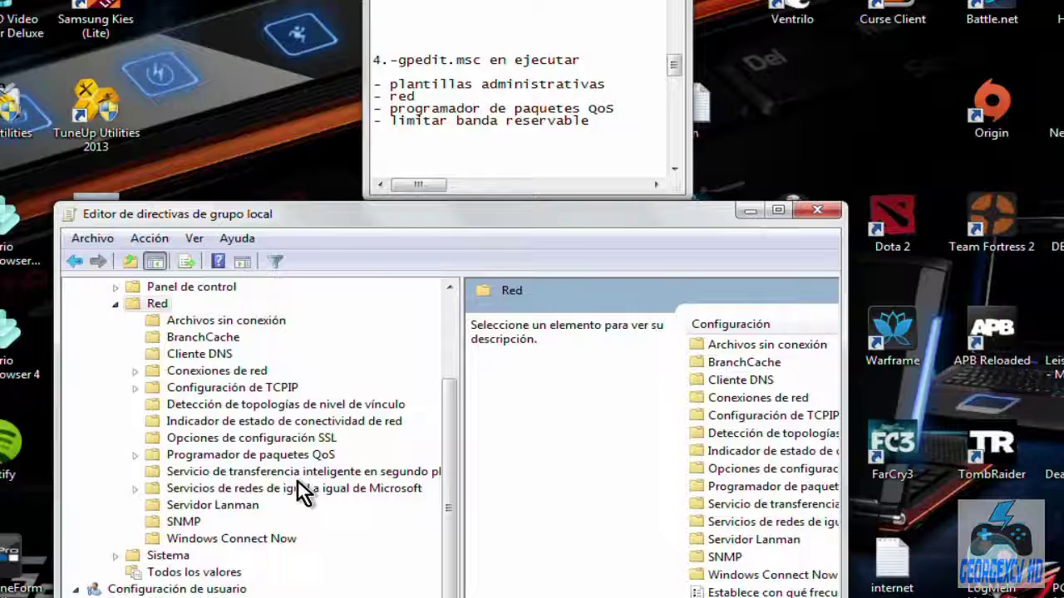
{"action": "left_click", "coordinate": [248, 457]}
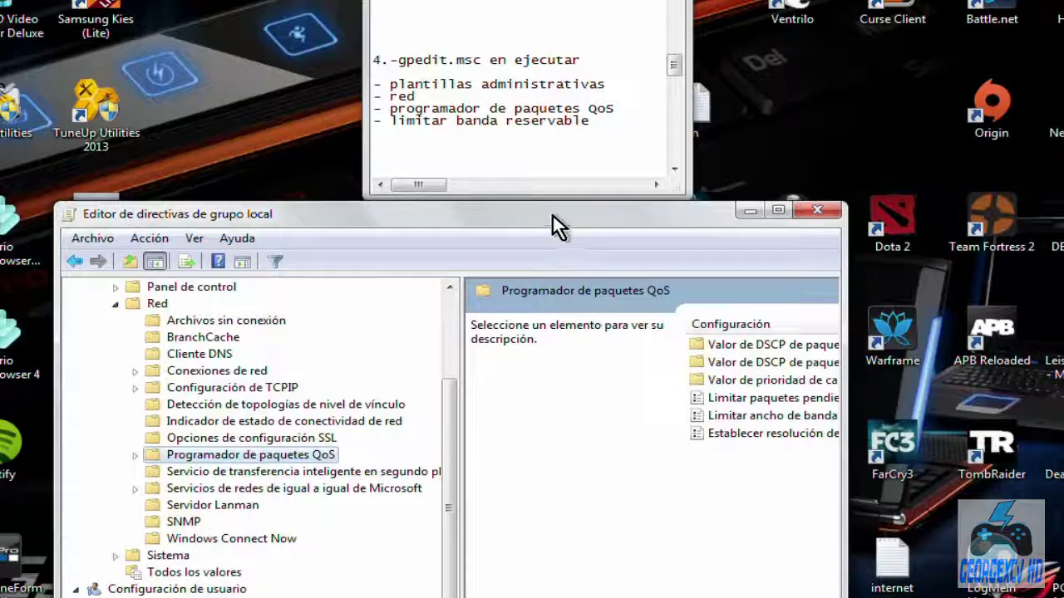
Step: Reposition and widen the policy editor window, and open the Limitar ancho de banda reservable setting
{"action": "left_click_drag", "start_coordinate": [552, 214], "coordinate": [462, 129]}
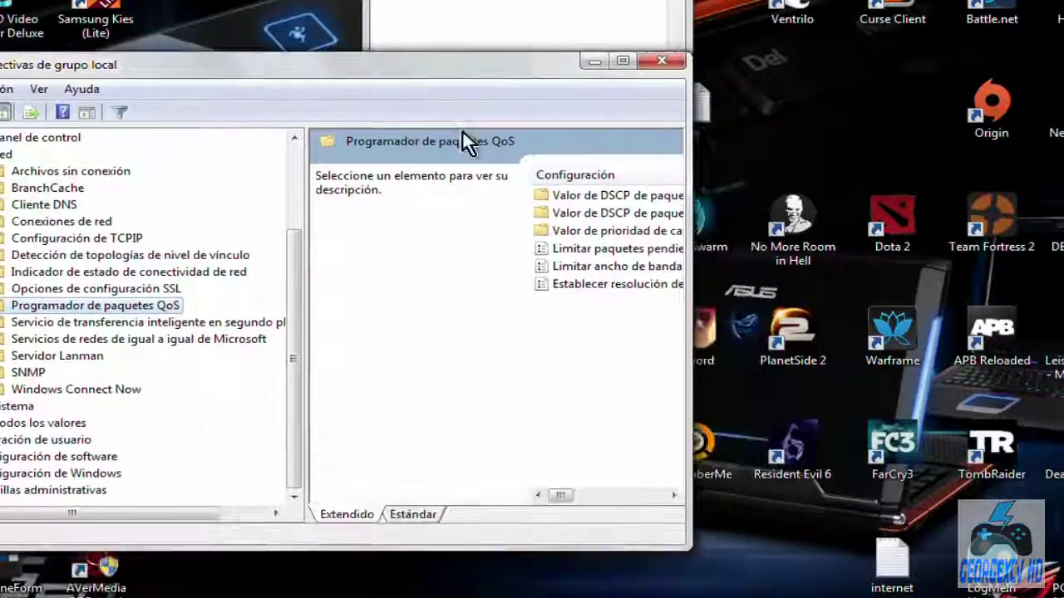
{"action": "left_click_drag", "start_coordinate": [683, 287], "coordinate": [901, 287]}
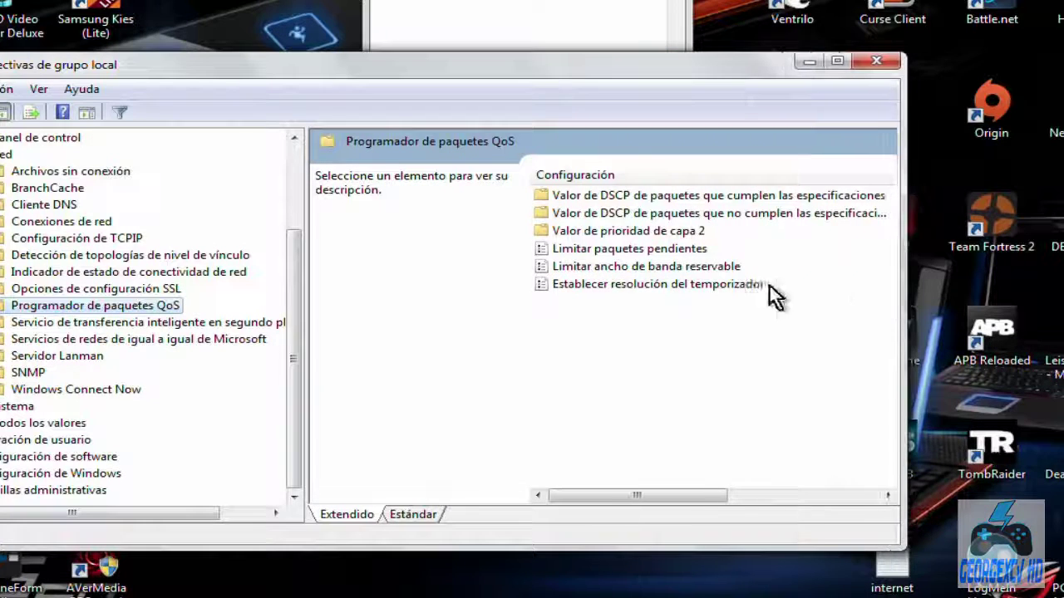
{"action": "left_click", "coordinate": [665, 268]}
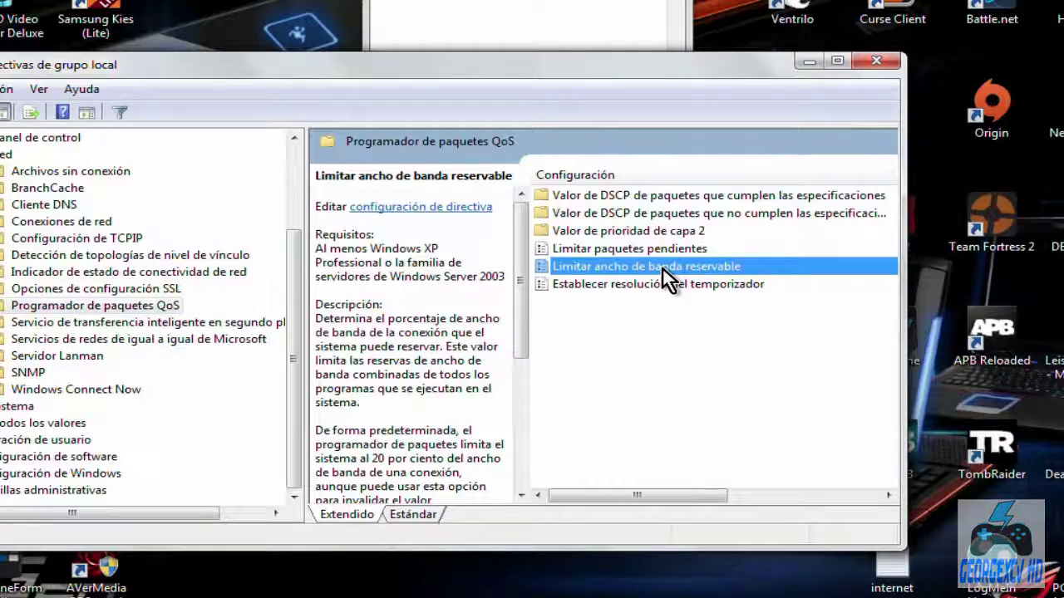
{"action": "double_click", "coordinate": [660, 267]}
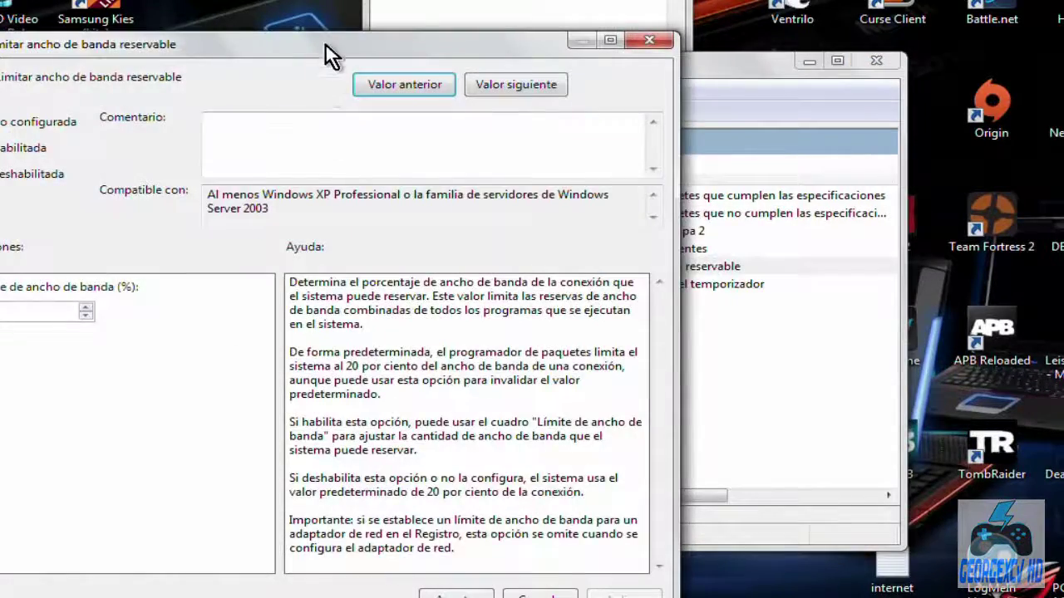
Step: Set Limitar ancho de banda reservable to Habilitada with a 0 % bandwidth limit, apply it, and close the policy editor
{"action": "left_click_drag", "start_coordinate": [325, 42], "coordinate": [450, 0]}
{"action": "left_click", "coordinate": [111, 32]}
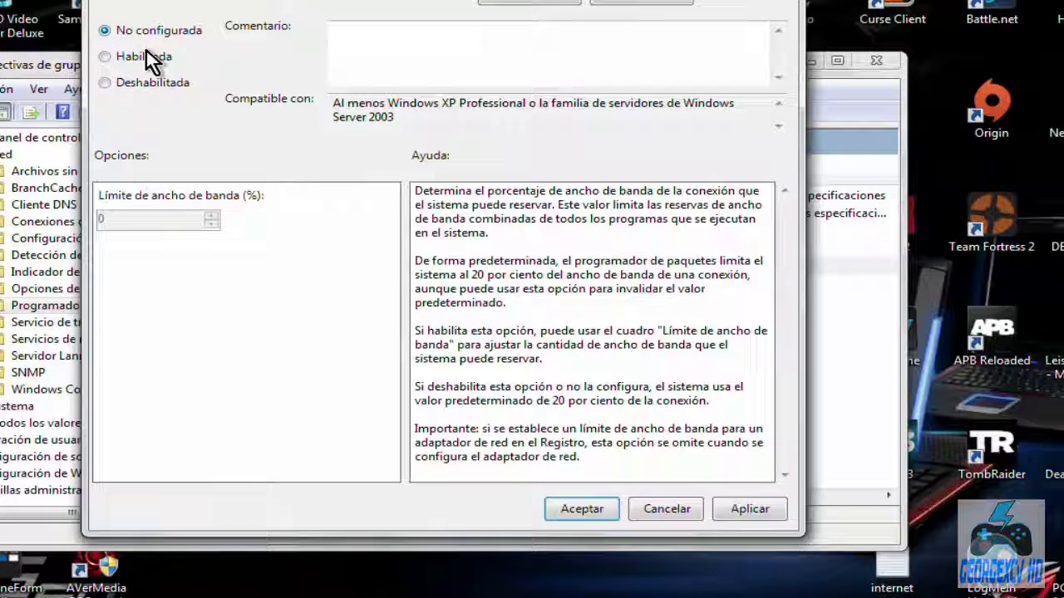
{"action": "left_click", "coordinate": [104, 57]}
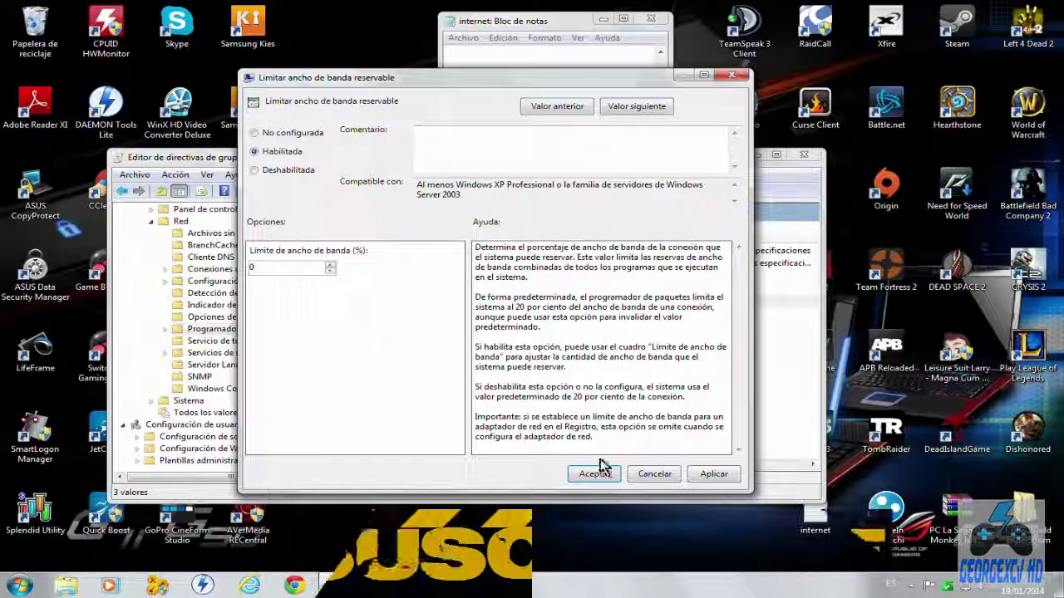
{"action": "left_click", "coordinate": [711, 479]}
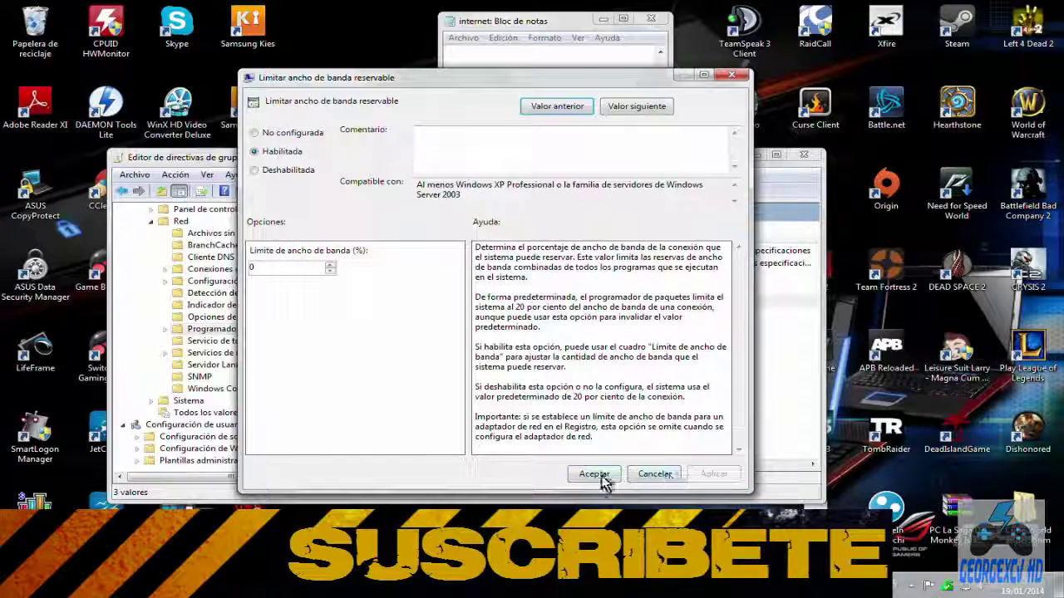
{"action": "left_click", "coordinate": [596, 475]}
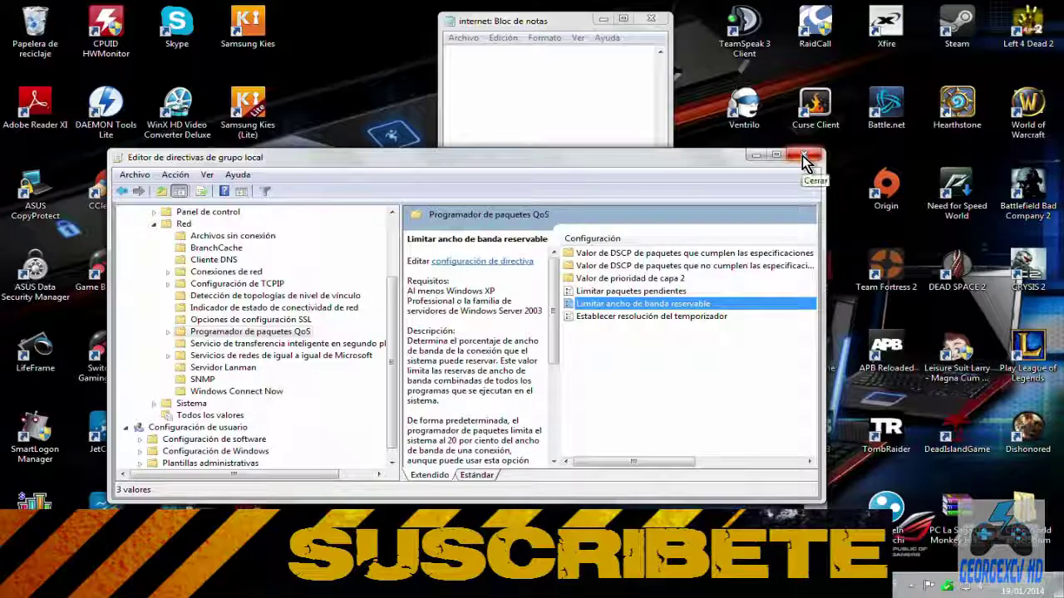
{"action": "left_click", "coordinate": [806, 157]}
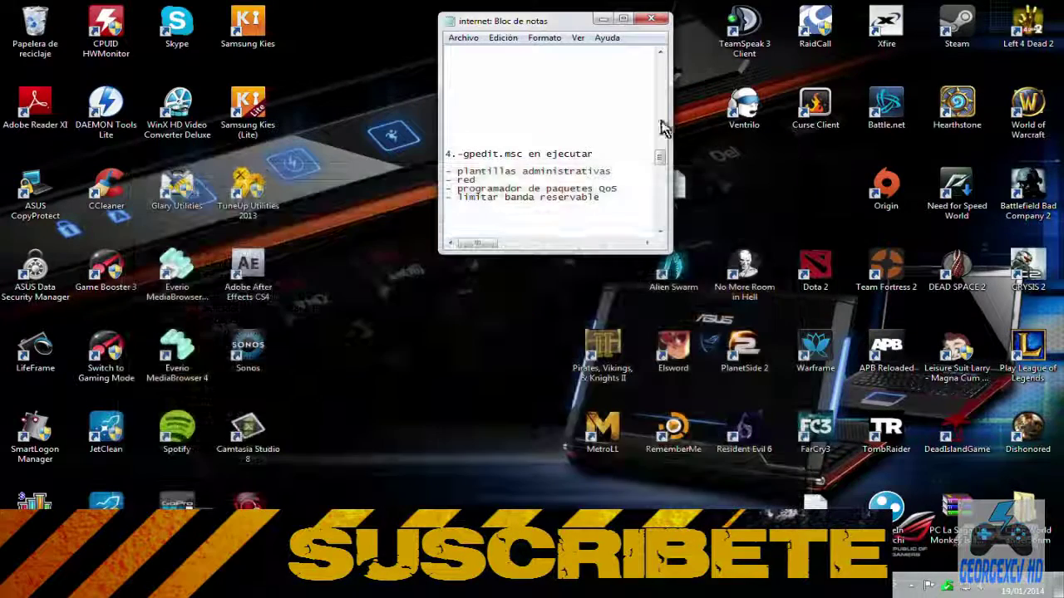
Step: Minimize the Notepad notes and open the adapter settings from the Centro de redes y recursos compartidos
{"action": "left_click", "coordinate": [602, 21]}
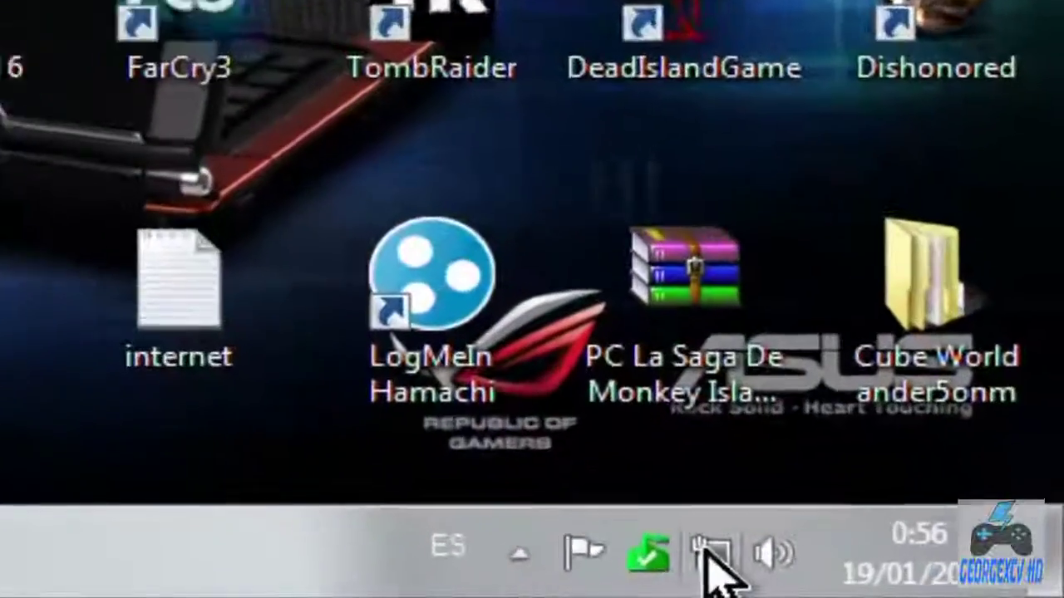
{"action": "mouse_move", "coordinate": [708, 555]}
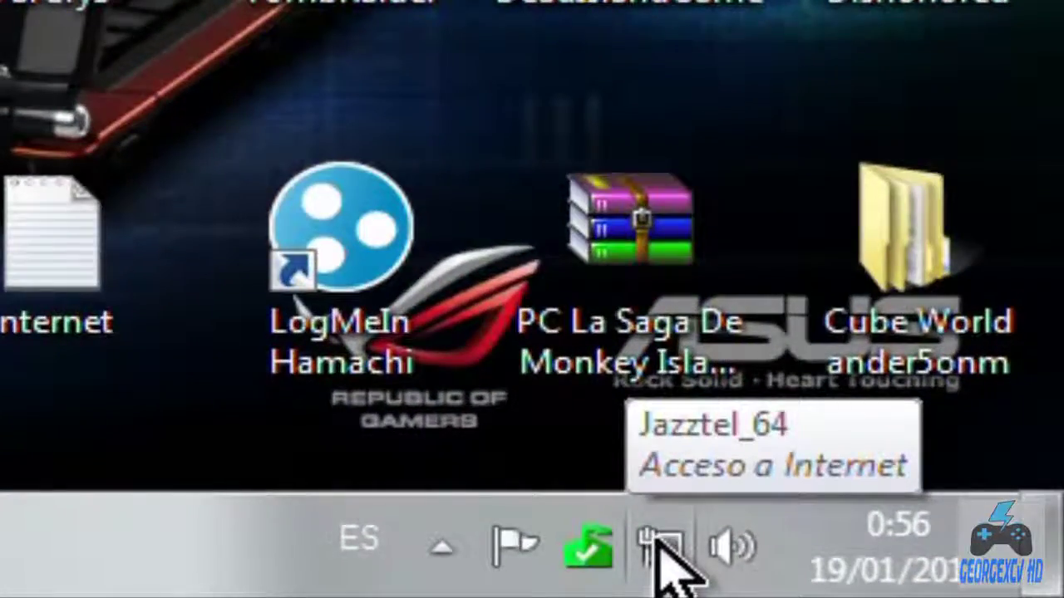
{"action": "right_click", "coordinate": [655, 536]}
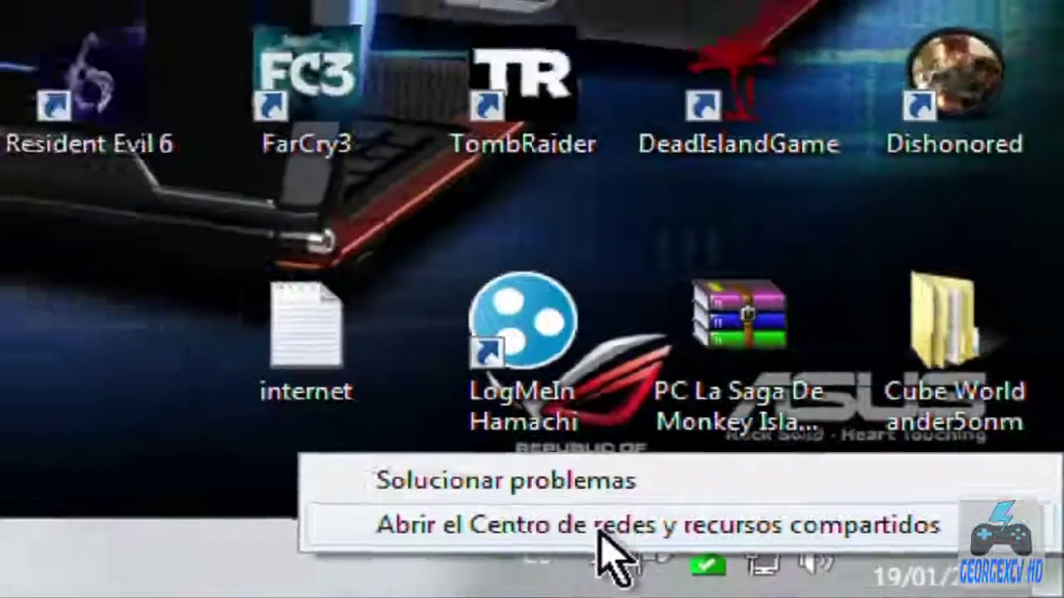
{"action": "left_click", "coordinate": [443, 502]}
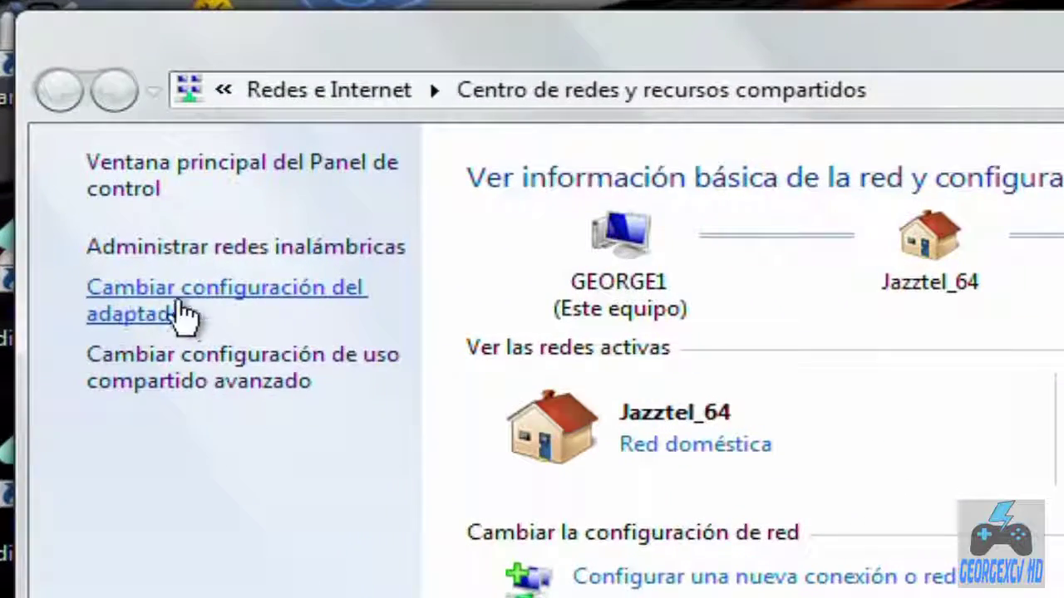
{"action": "left_click", "coordinate": [158, 319]}
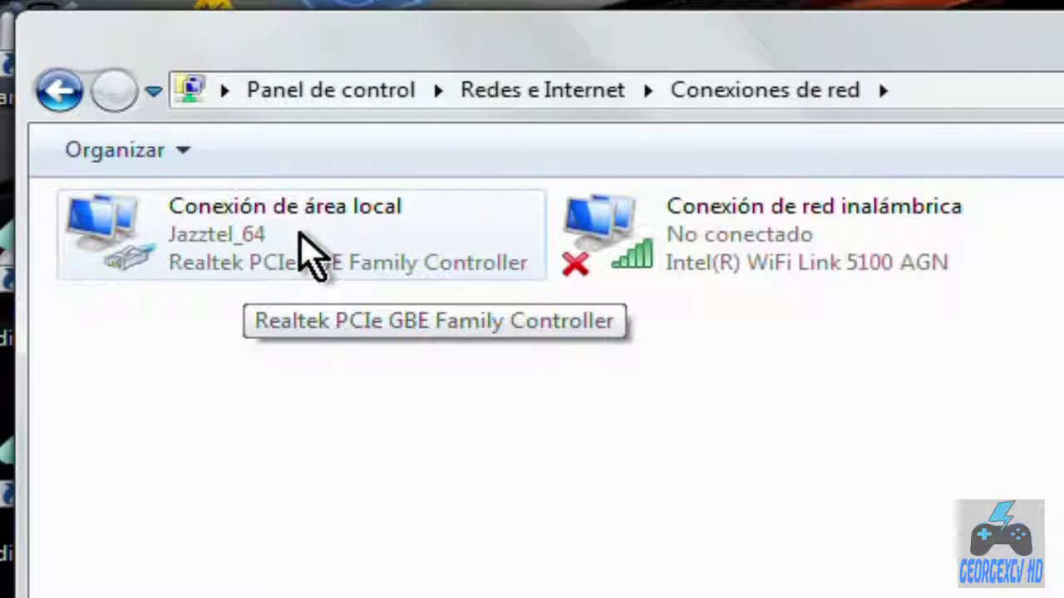
Step: Disable Programador de paquetes QoS in the properties of Conexión de área local, accept, and close the connection status
{"action": "double_click", "coordinate": [231, 239]}
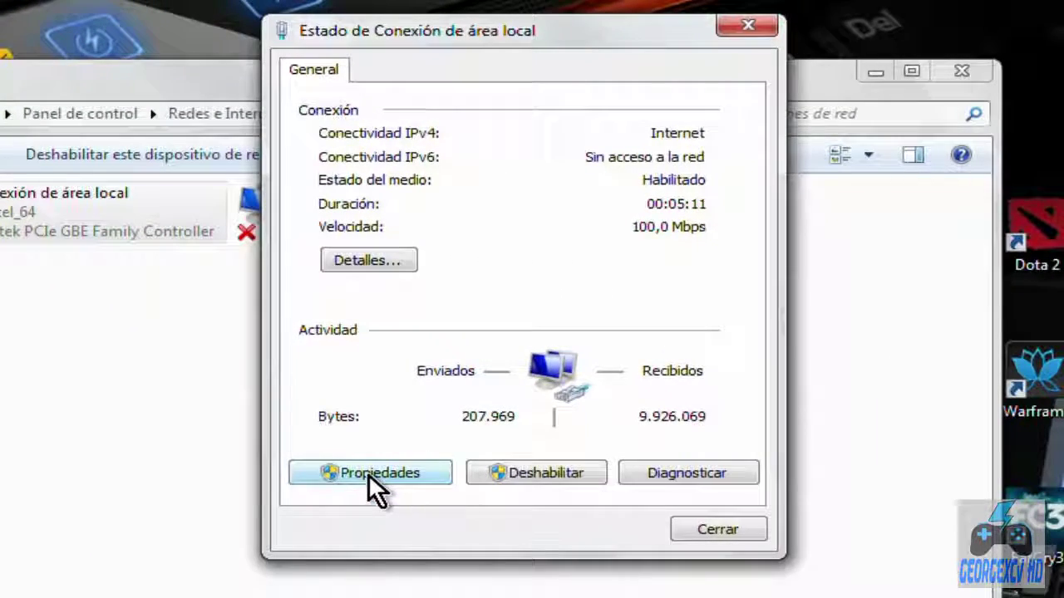
{"action": "left_click", "coordinate": [368, 474]}
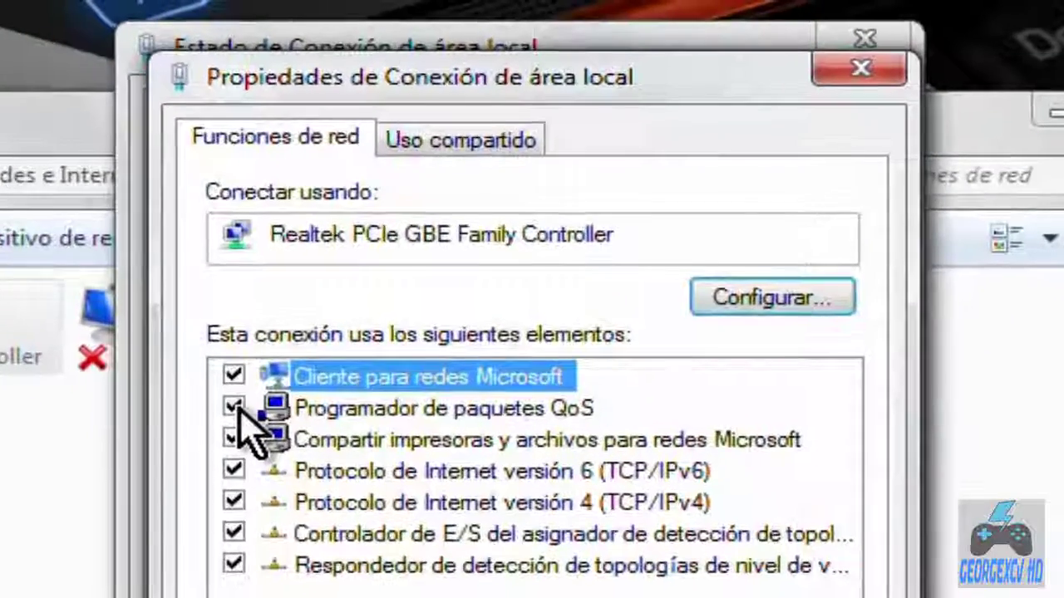
{"action": "left_click", "coordinate": [337, 265]}
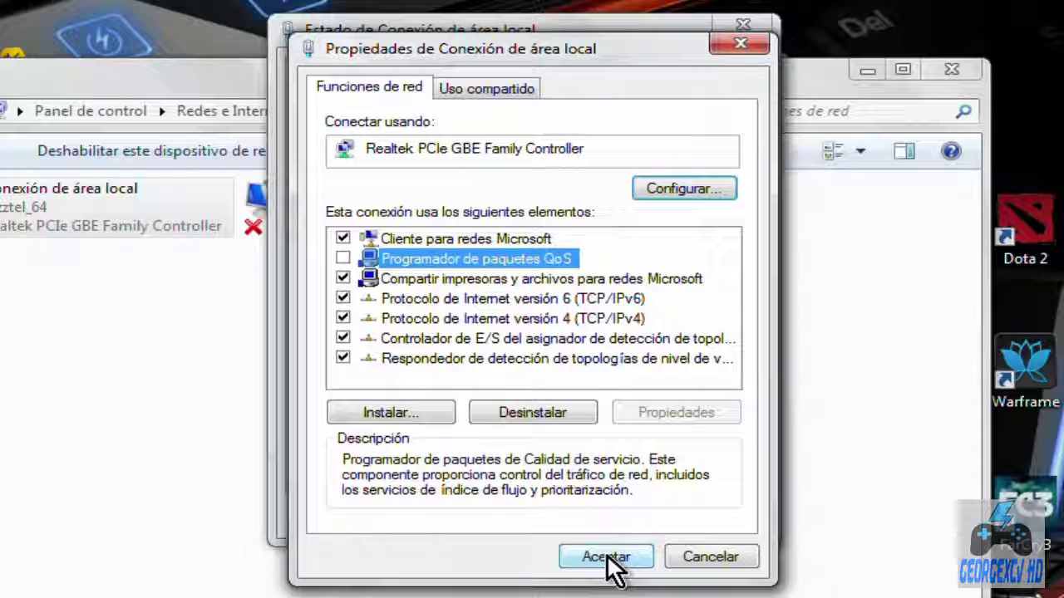
{"action": "left_click", "coordinate": [607, 555]}
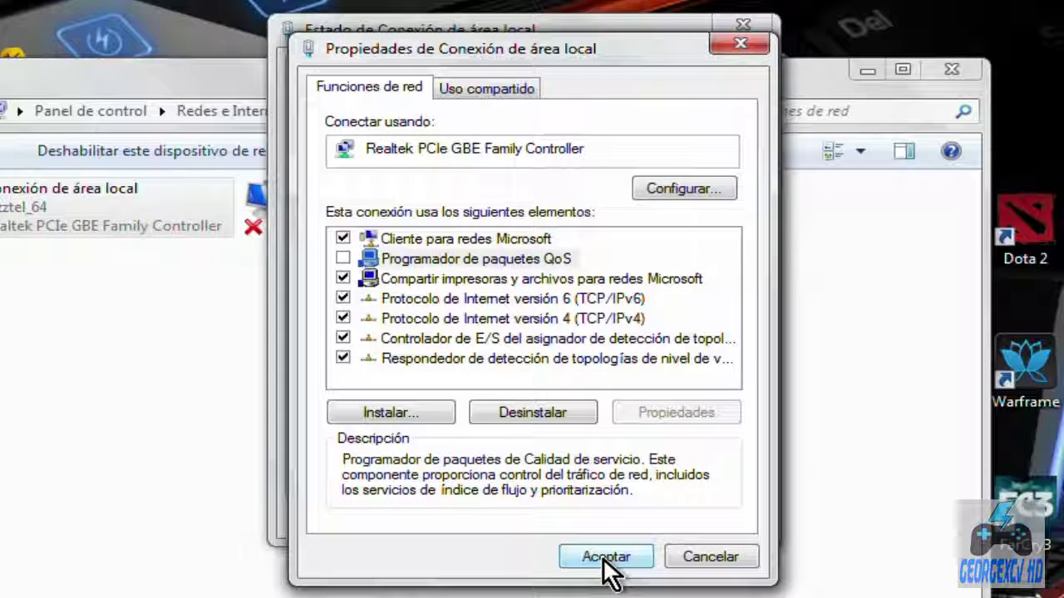
{"action": "left_click", "coordinate": [713, 515]}
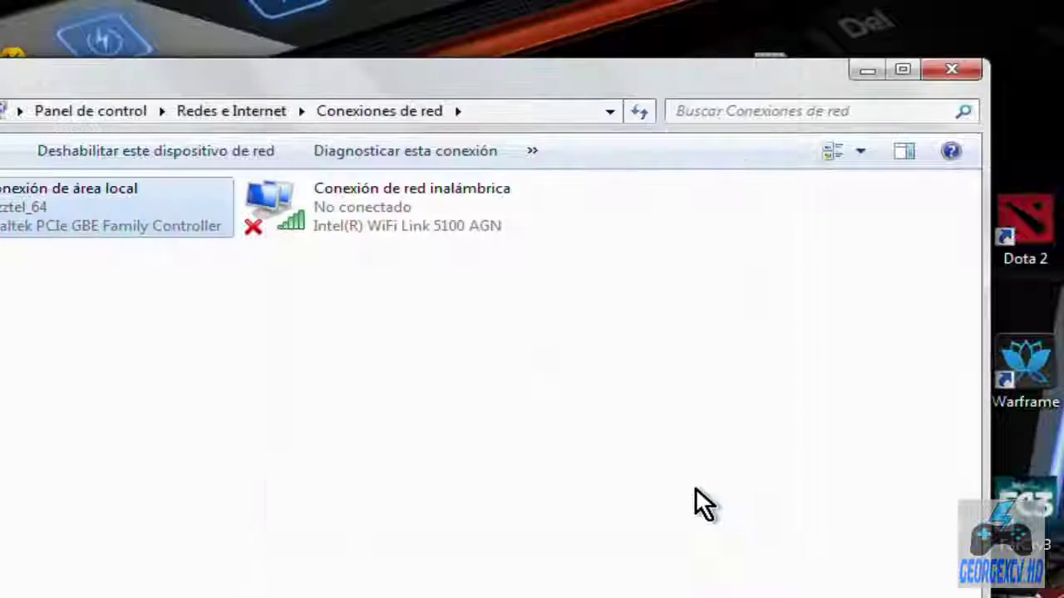
Step: Close the network connections window and refresh the desktop
{"action": "left_click", "coordinate": [957, 74]}
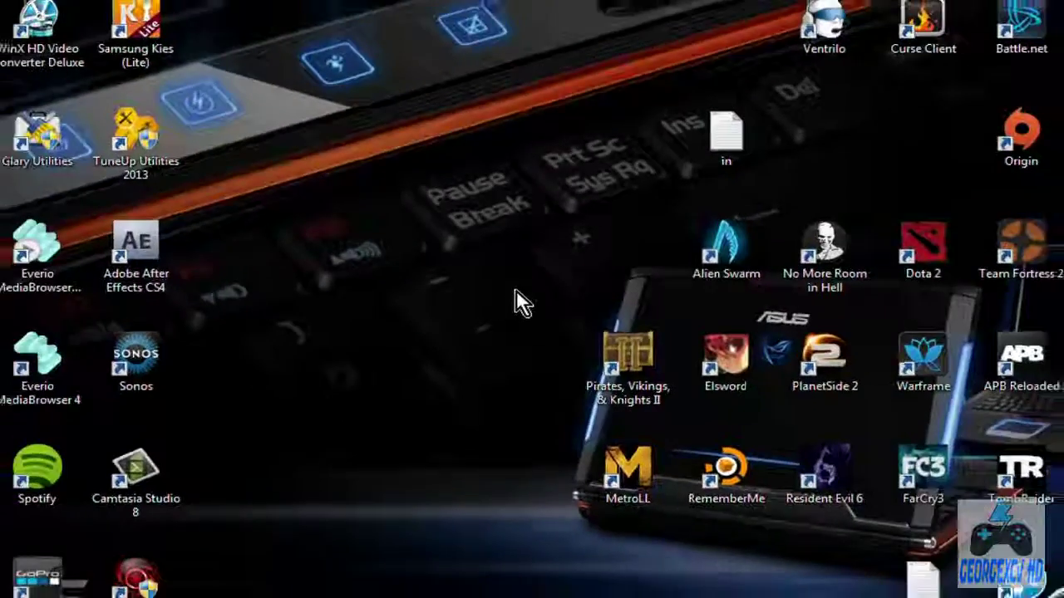
{"action": "right_click", "coordinate": [520, 290]}
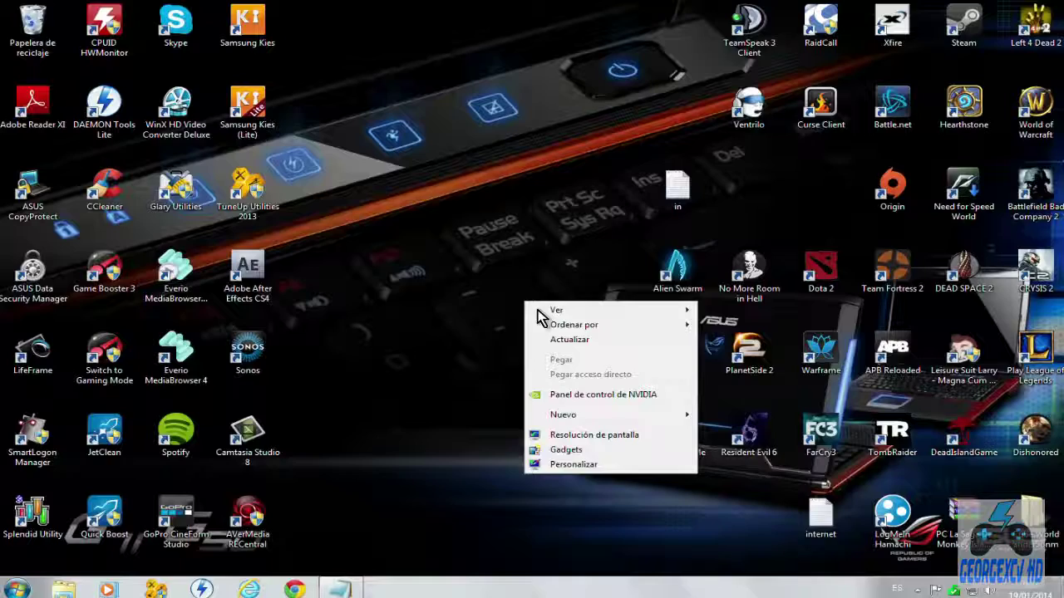
{"action": "left_click", "coordinate": [572, 339]}
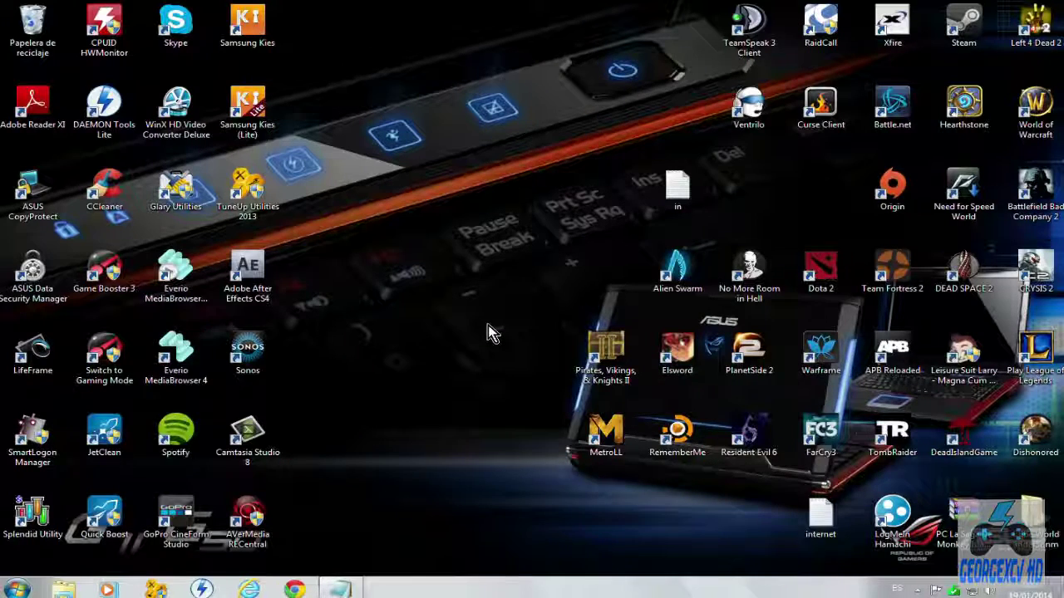